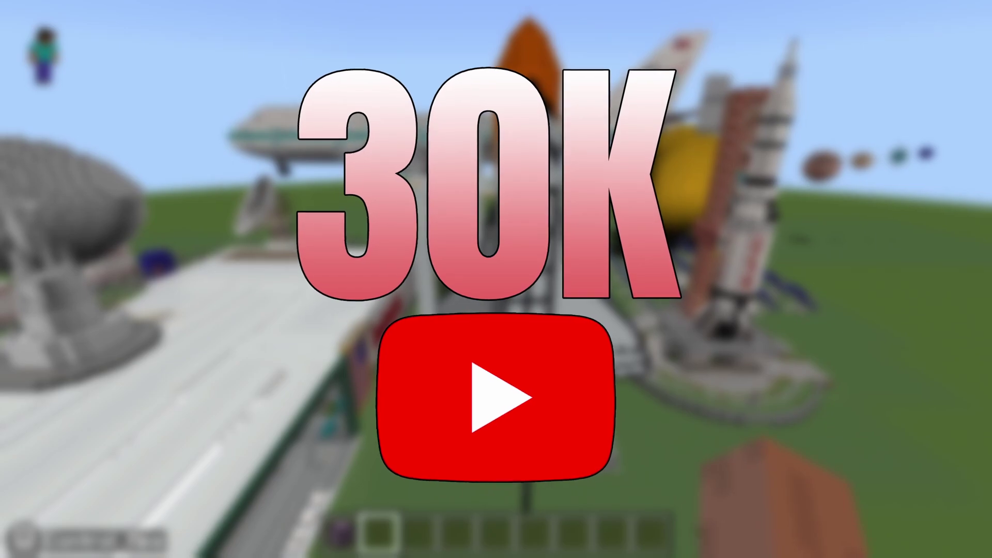
Run /give @s structure_block to get a structure block.
key("slash")
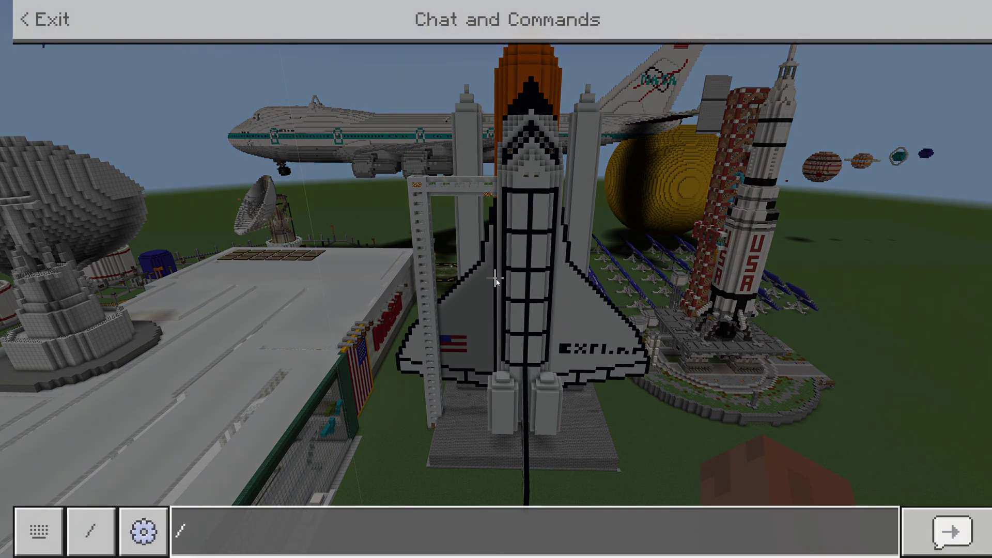
type("ga")
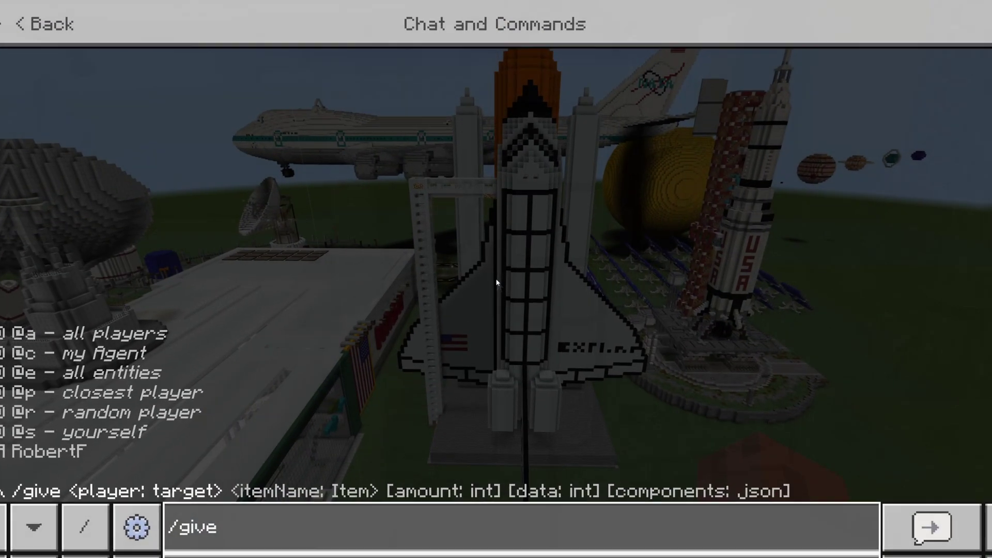
type("@s structure_block")
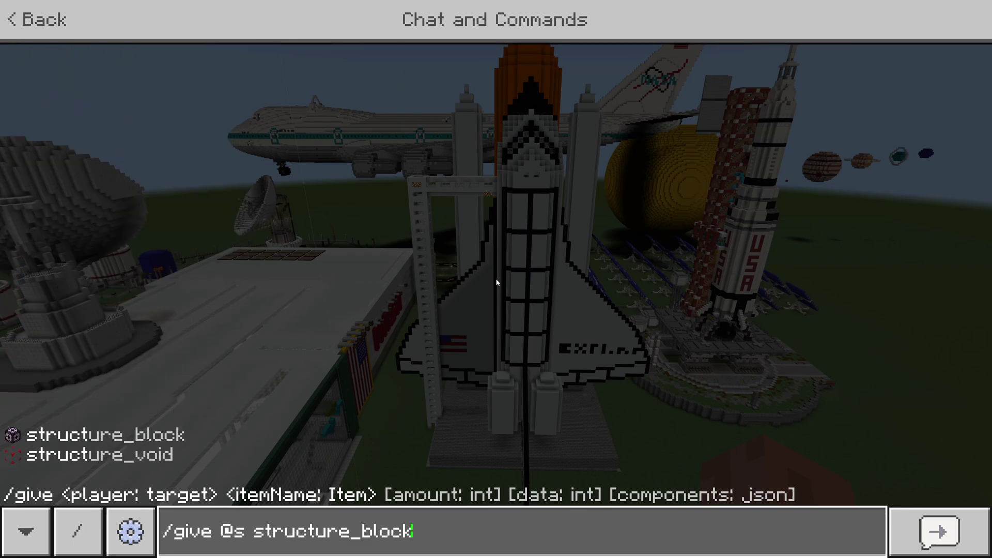
key("Return")
Hold the structure block from hotbar slot 1, place it by the shuttle, and open its settings.
key("1")
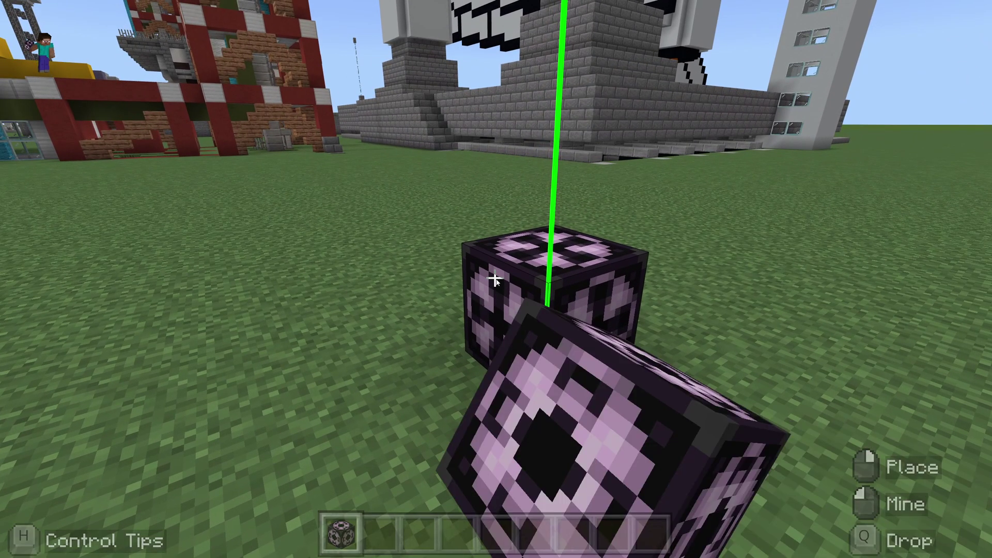
right_click(496, 279)
left_click_drag(574, 262, 520, 262)
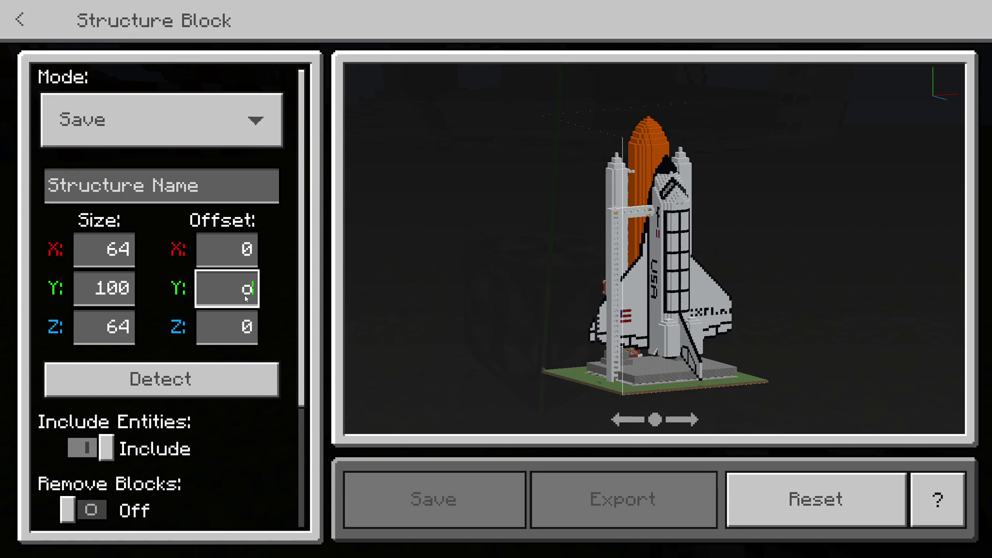
Inspect the shuttle preview, leave Remove Blocks off, and return to the world.
left_click_drag(621, 362, 708, 366)
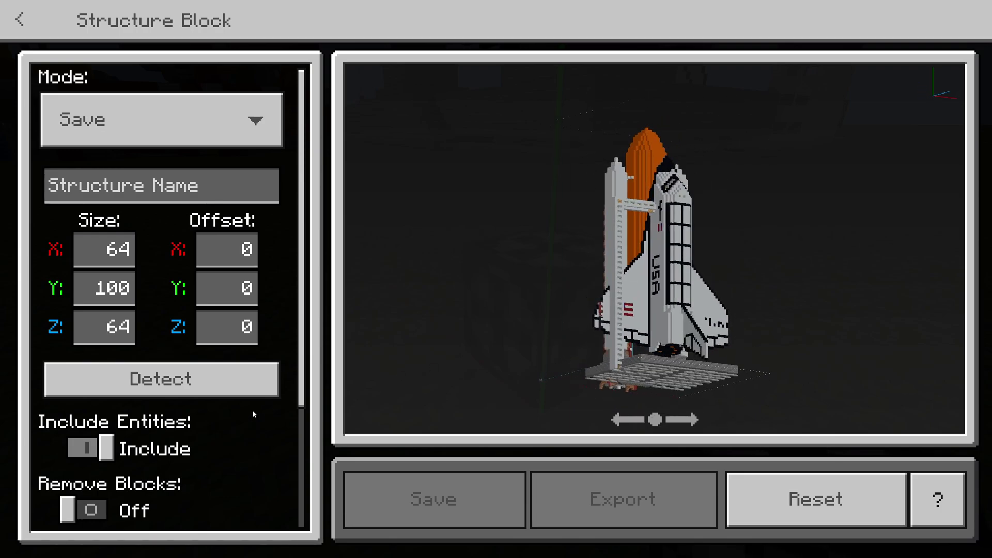
scroll(252, 411, "down", 2)
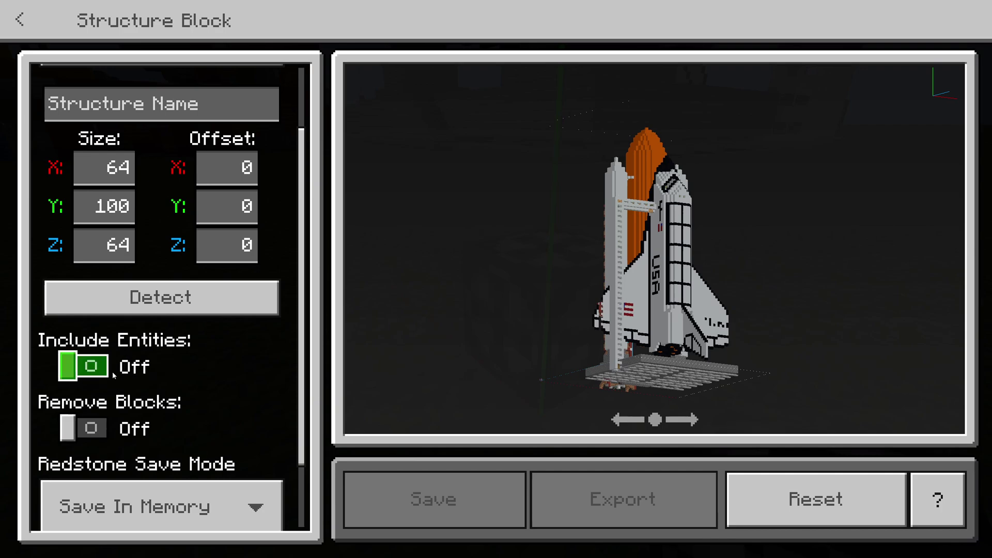
left_click_drag(717, 326, 370, 394)
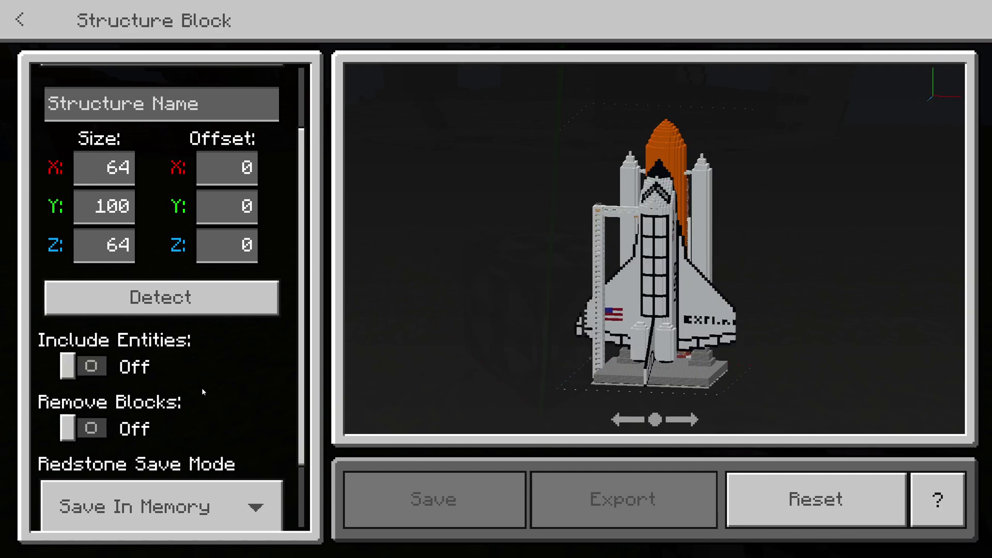
scroll(203, 392, "down", 2)
left_click(92, 353)
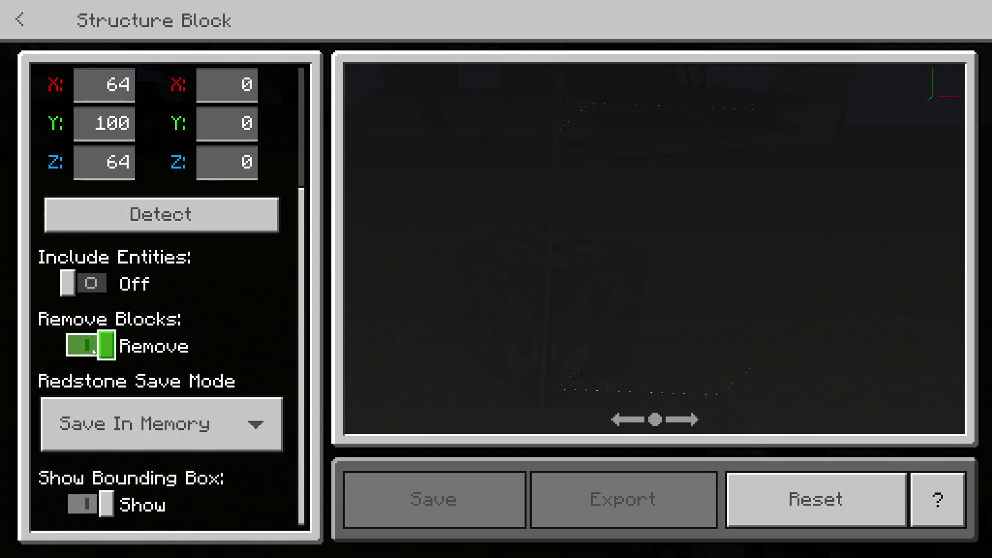
left_click(94, 352)
left_click(94, 352)
left_click(94, 352)
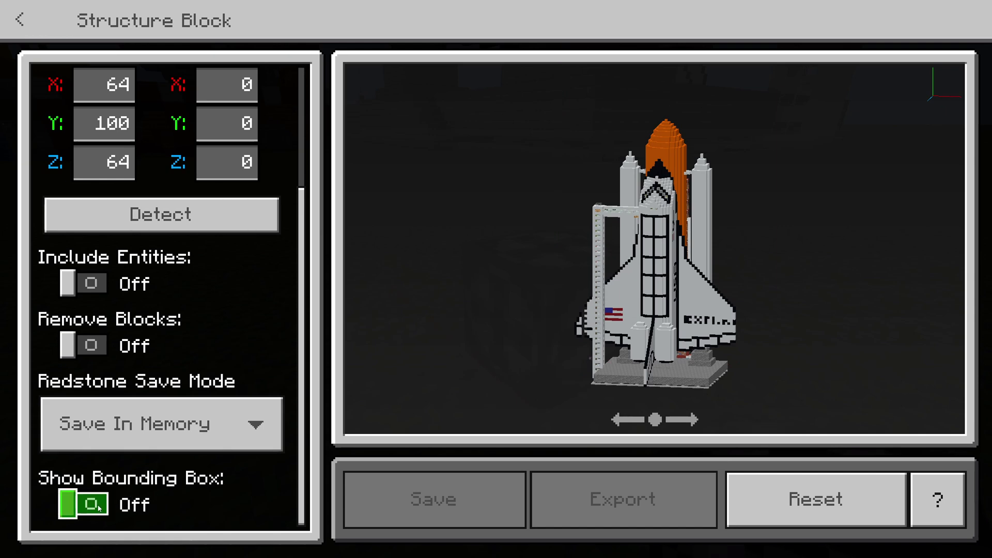
key("Escape")
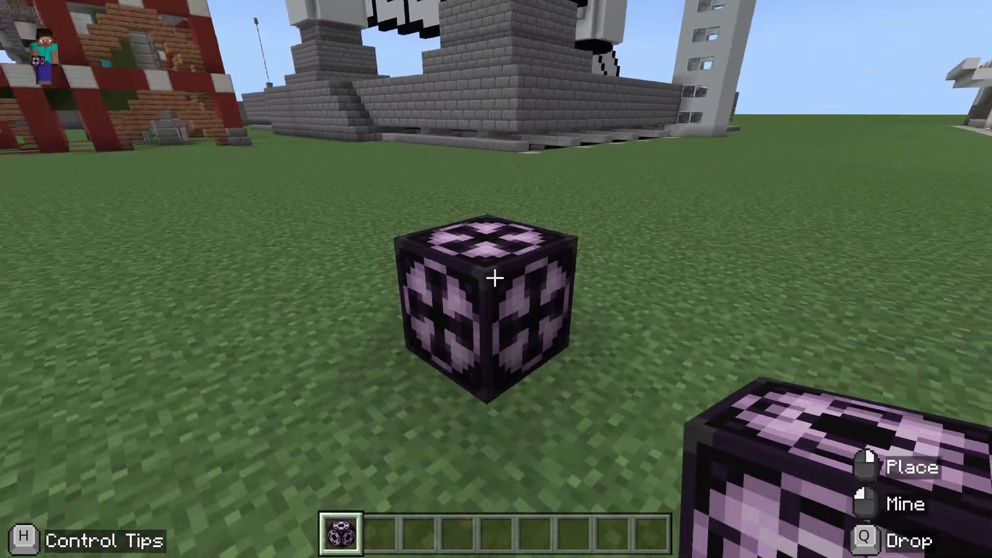
Reopen the structure block, keep the original blocks, and name the structure 'rocket'.
right_click(496, 279)
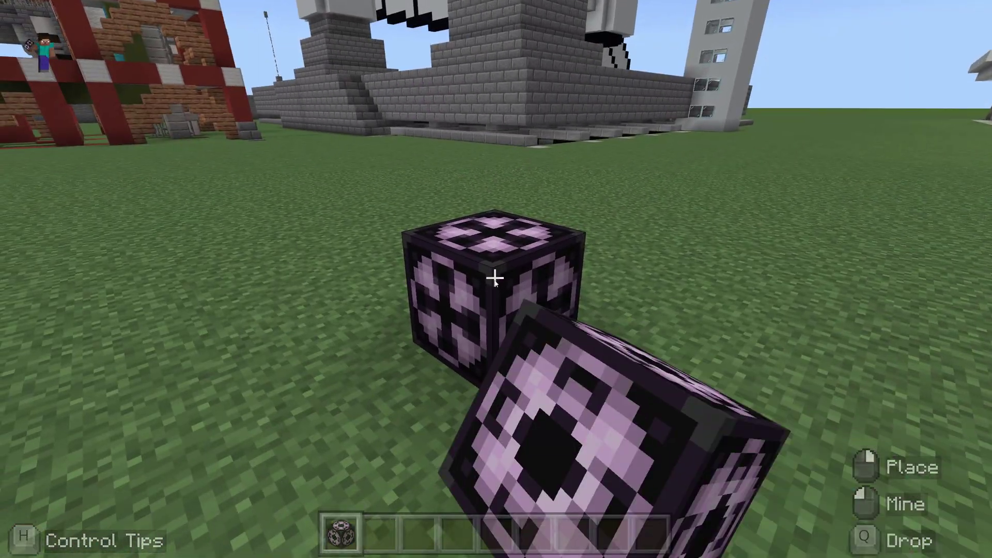
left_click(83, 510)
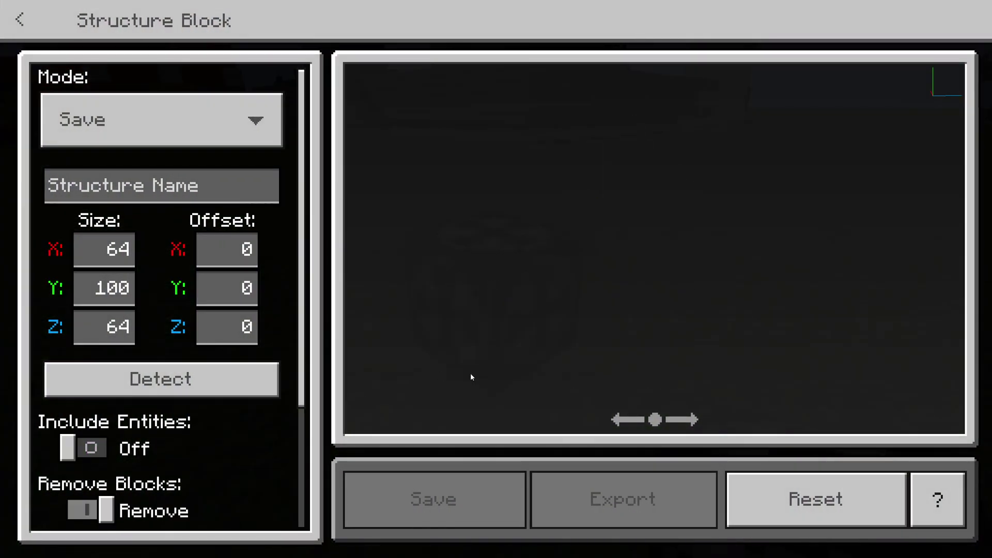
left_click(105, 514)
scroll(125, 464, "down", 3)
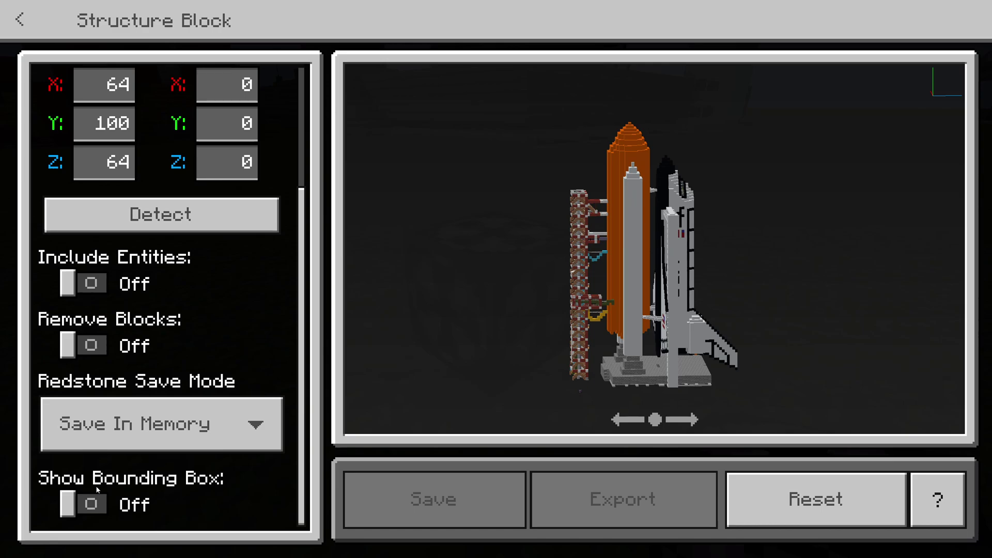
scroll(140, 310, "up", 3)
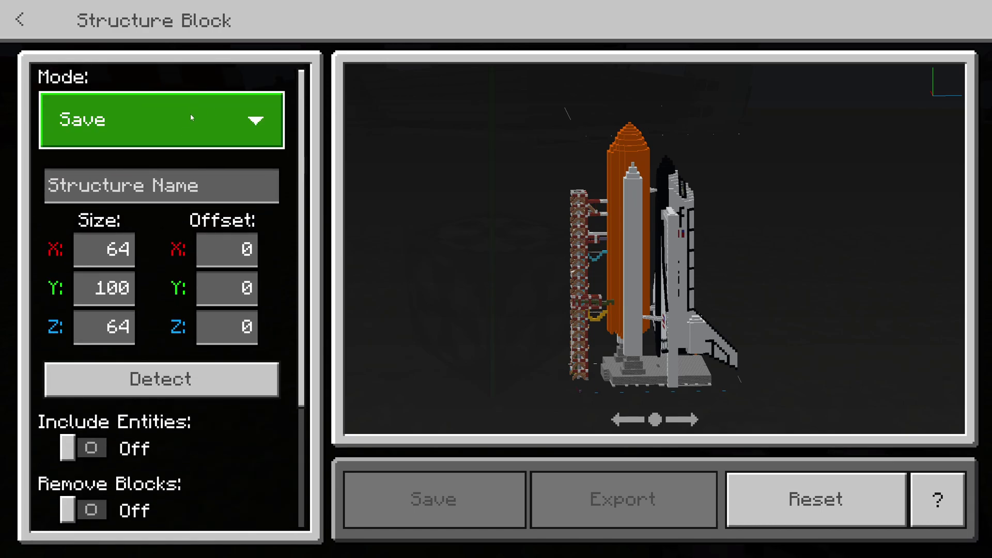
left_click(206, 188)
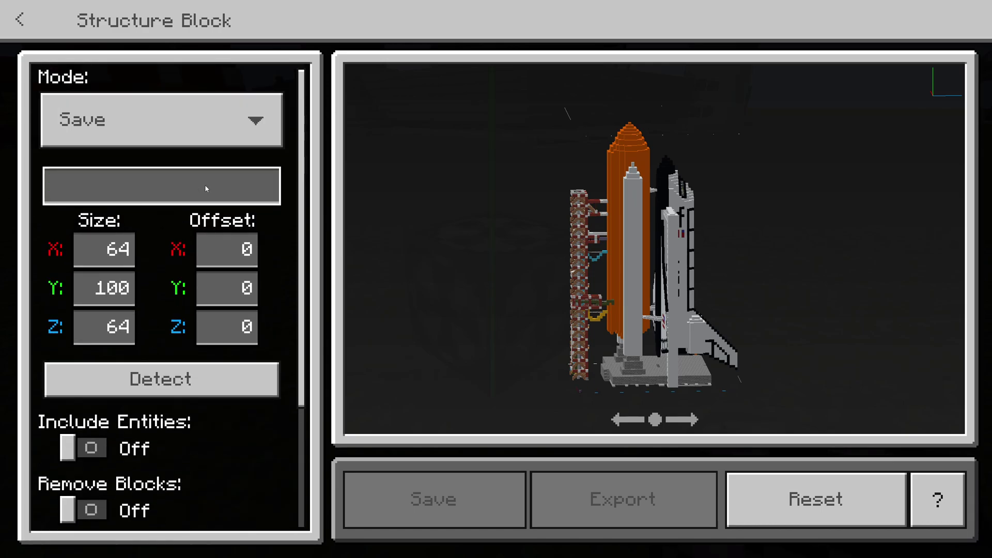
type("rocket")
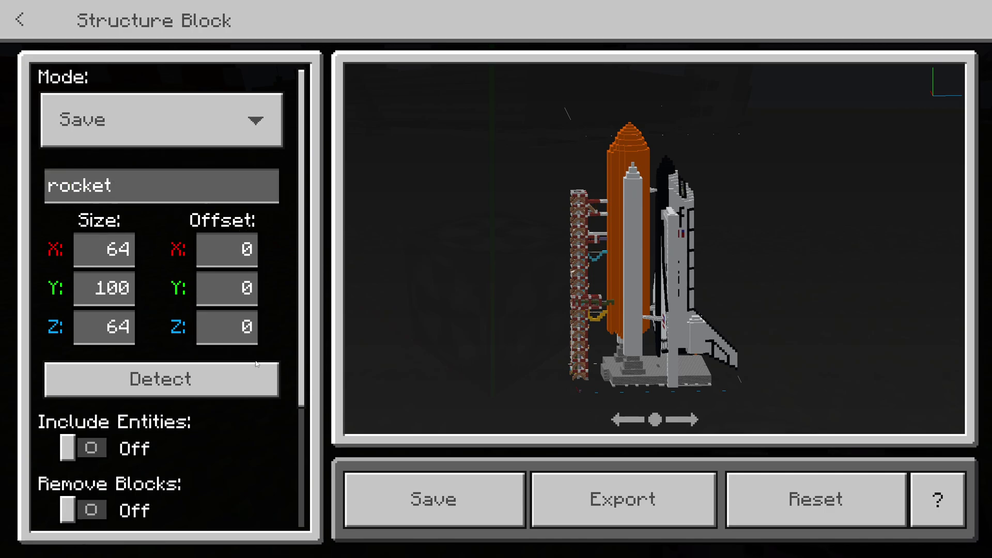
Set Redstone Save Mode to Save To Disk and export the structure as rocket.mcstructure.
scroll(262, 451, "down", 3)
scroll(260, 443, "up", 3)
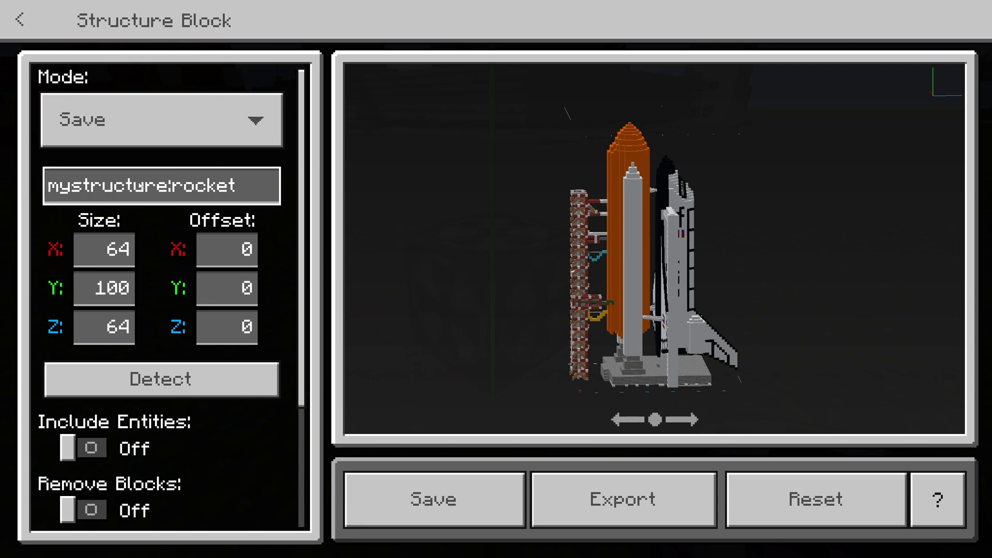
scroll(238, 259, "down", 3)
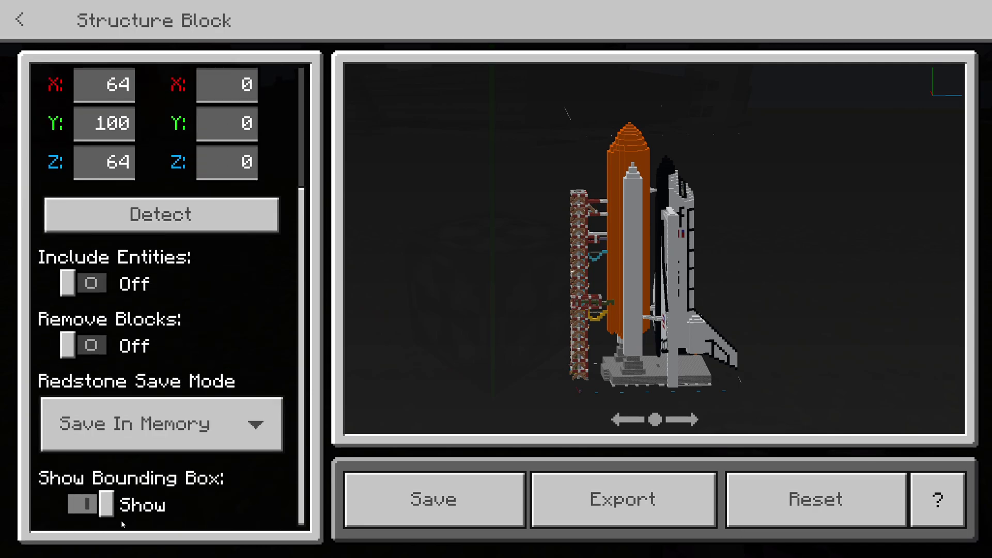
left_click(258, 424)
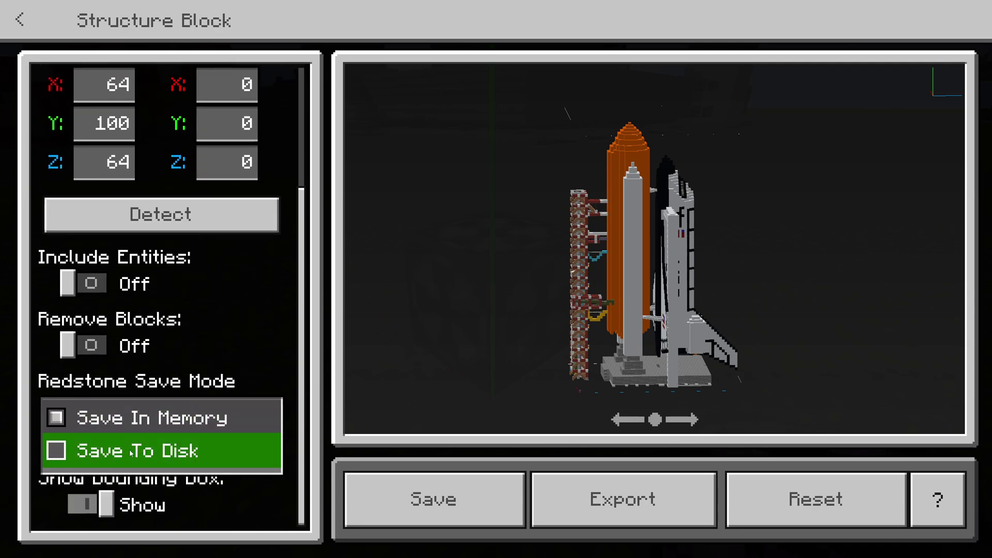
left_click(60, 453)
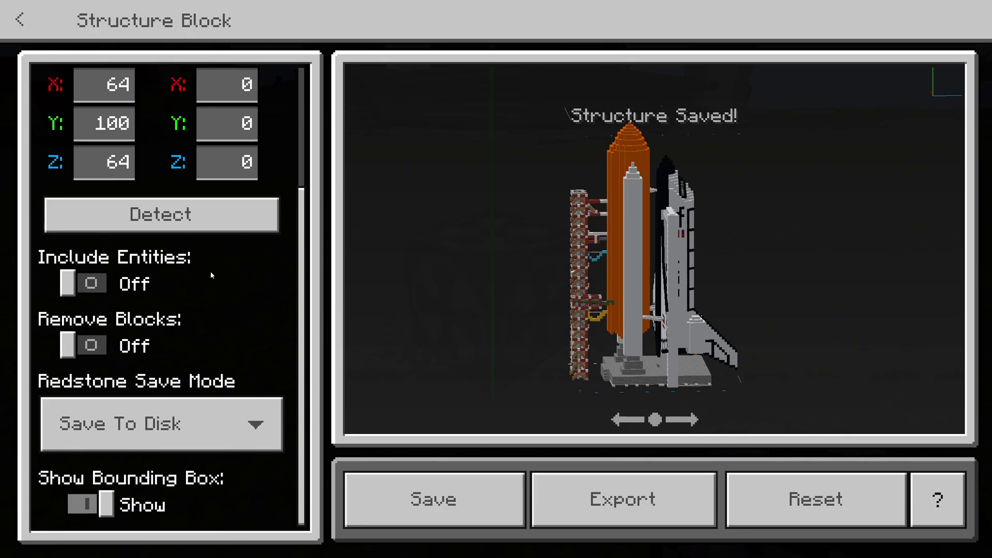
left_click(624, 499)
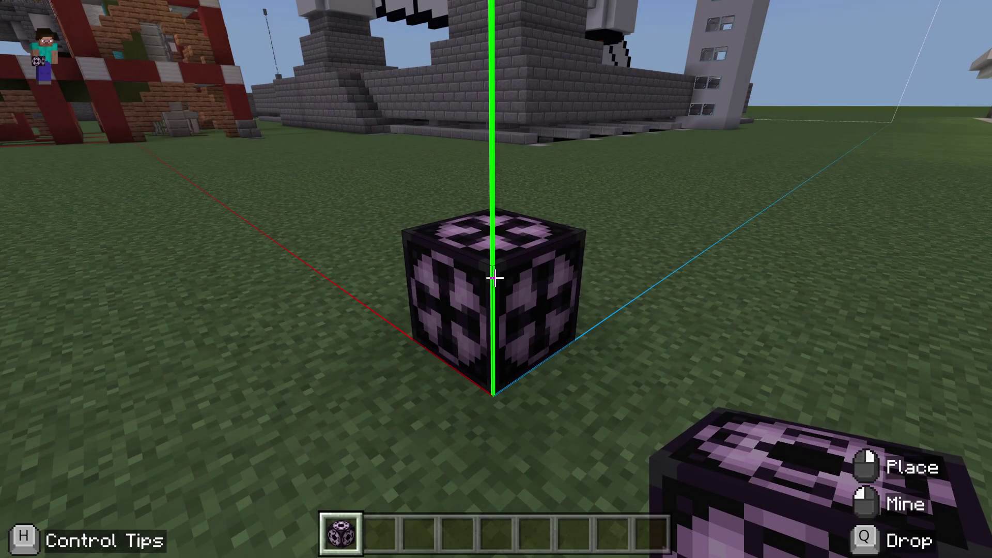
Walk past the shuttle to open grass and place a second structure block there.
key("w")
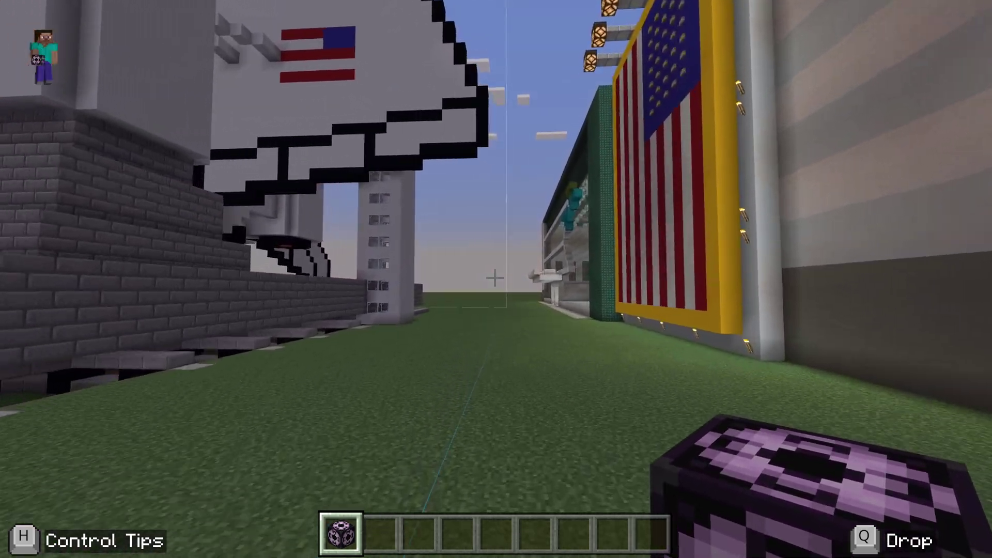
key("w")
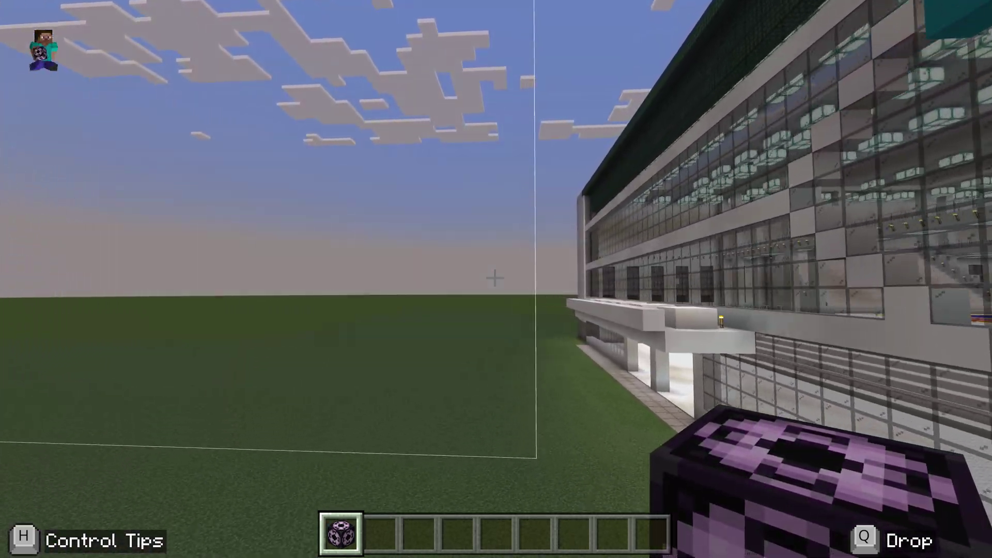
key("w")
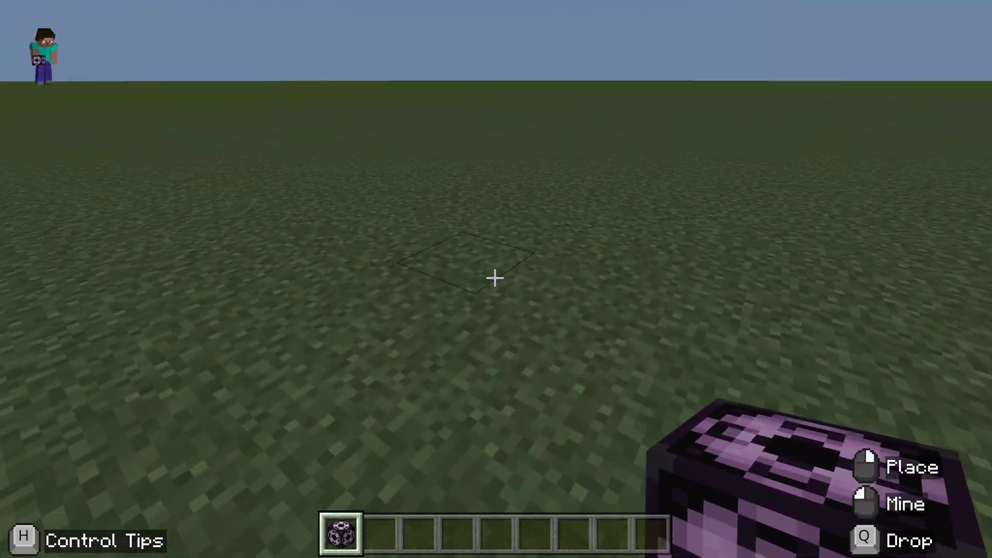
right_click(495, 278)
Switch the new structure block to Load mode and import the exported structure file.
right_click(494, 278)
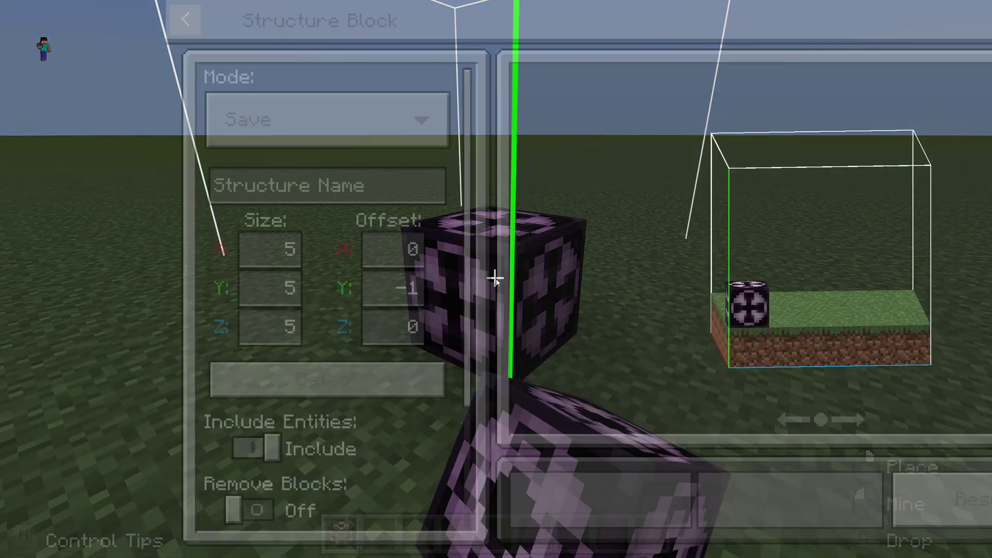
left_click(156, 134)
left_click(155, 132)
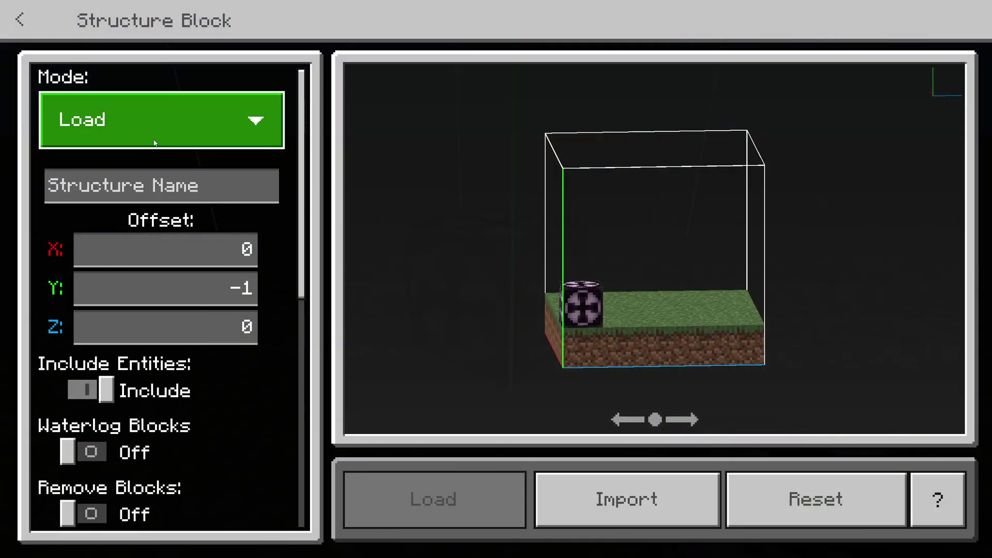
left_click(583, 517)
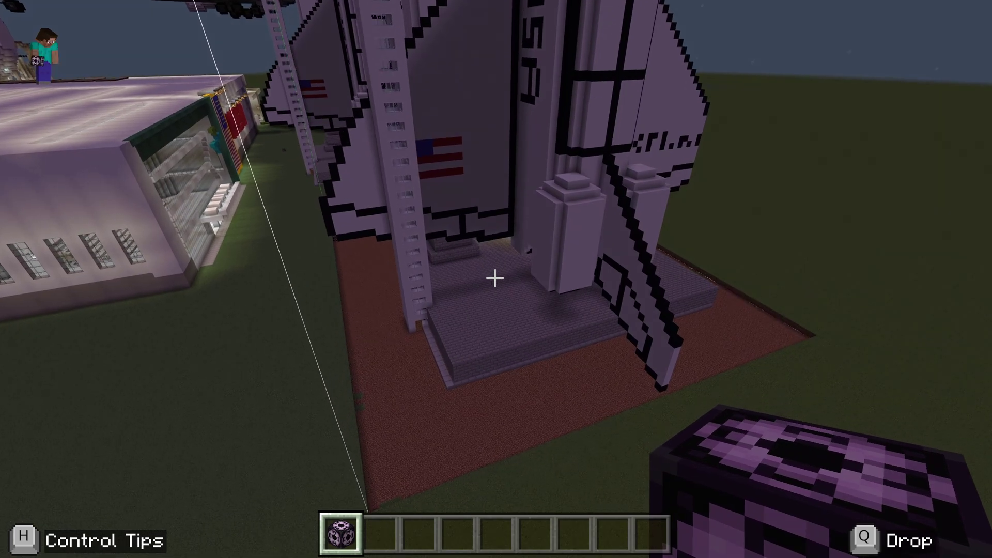
key("Escape")
Save and exit the shuttle world, play a new Creative world, and fly down toward the village.
left_click(225, 232)
left_click(444, 362)
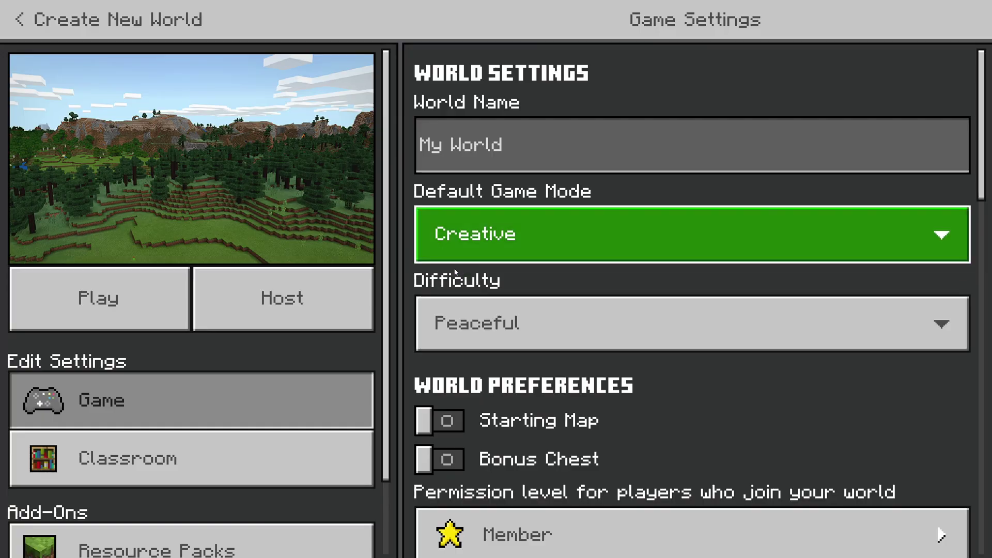
left_click(98, 298)
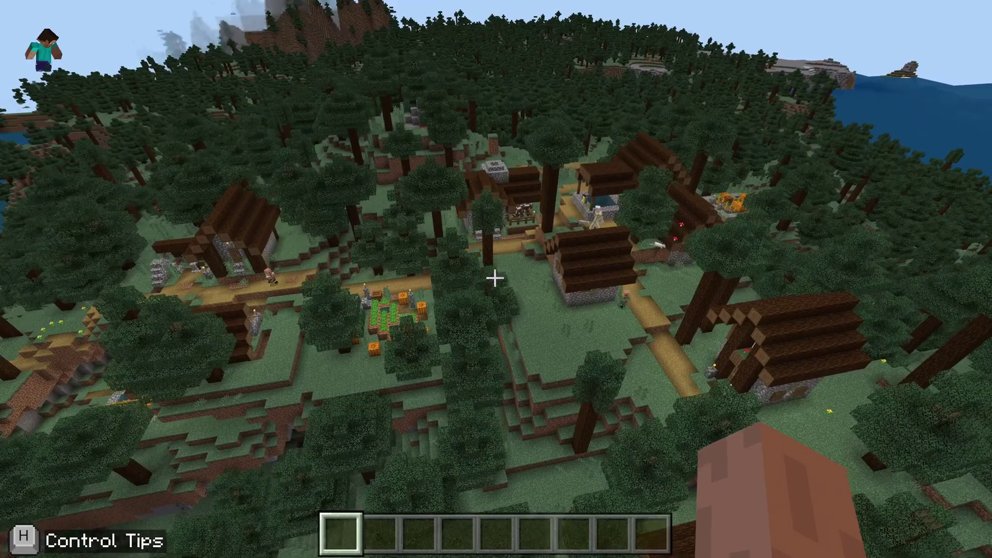
key("w")
key("w")
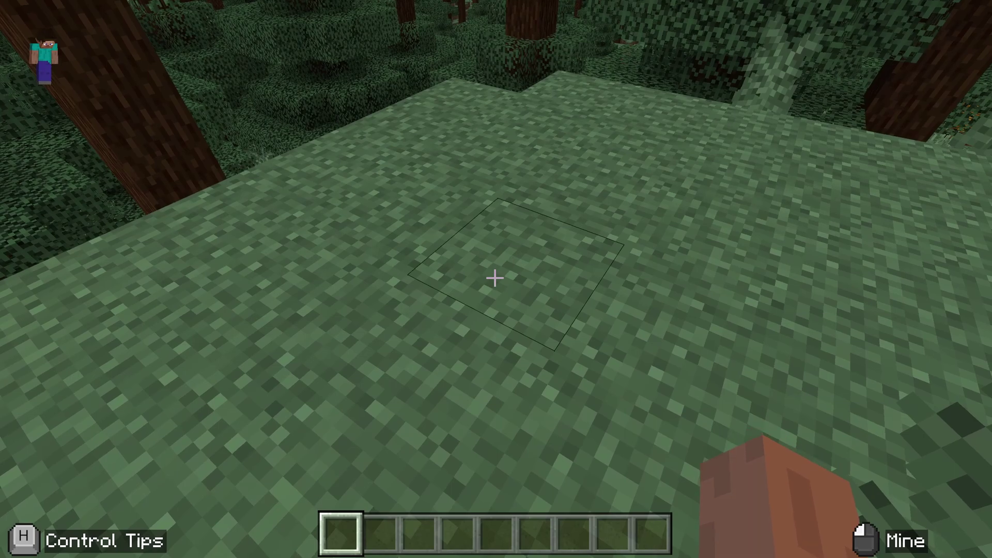
key("slash")
Run /give @s structure_block, place the block on the leaves, and open its settings.
type("give")
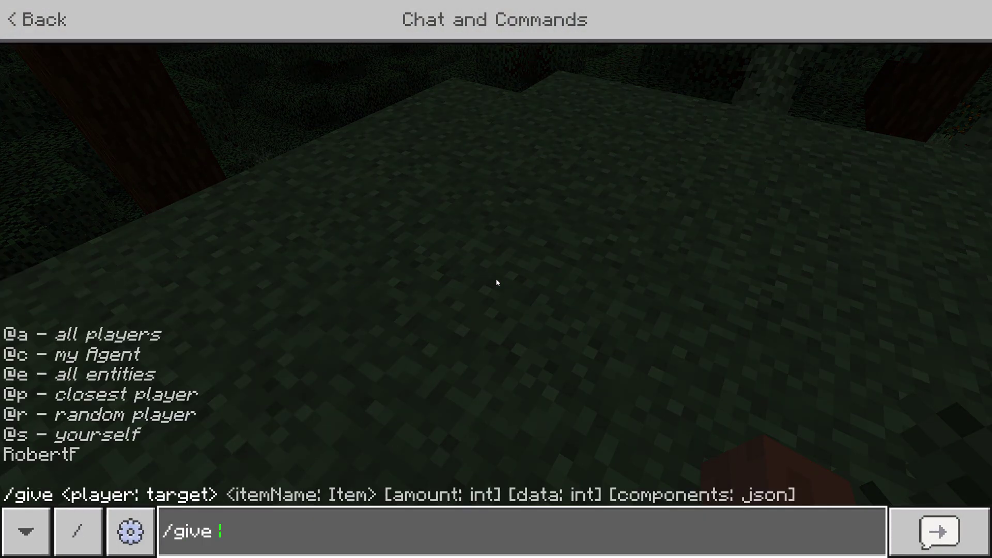
type(" @s str")
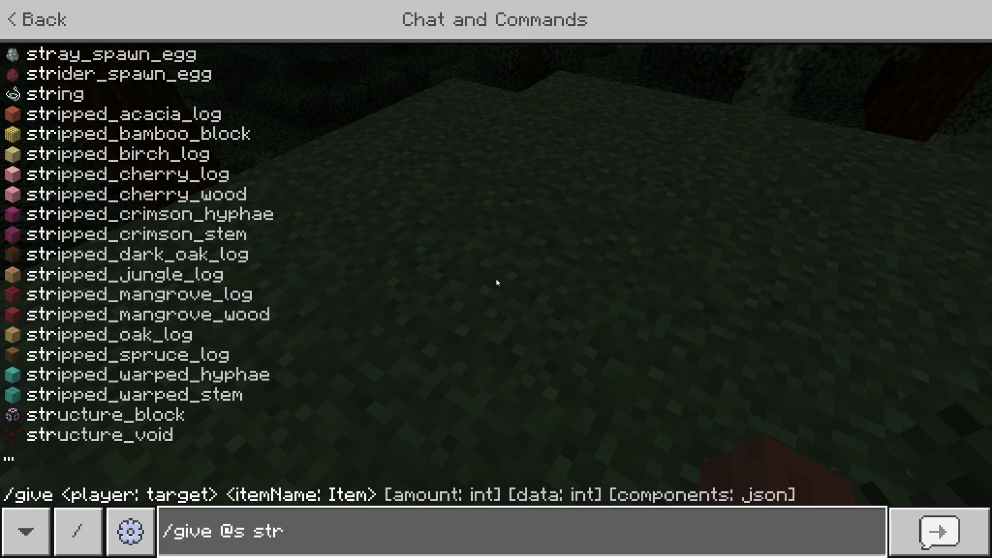
type("ucture_block")
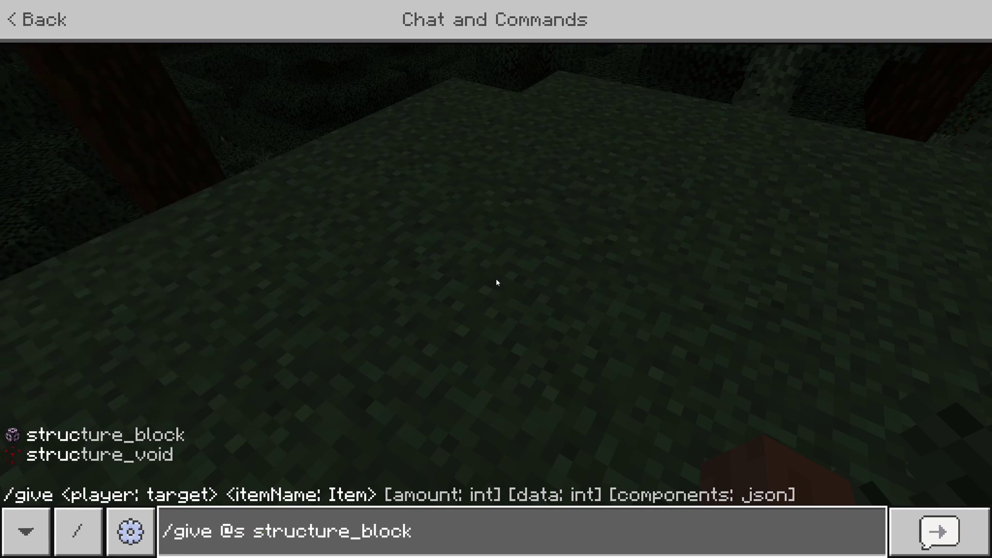
key("Return")
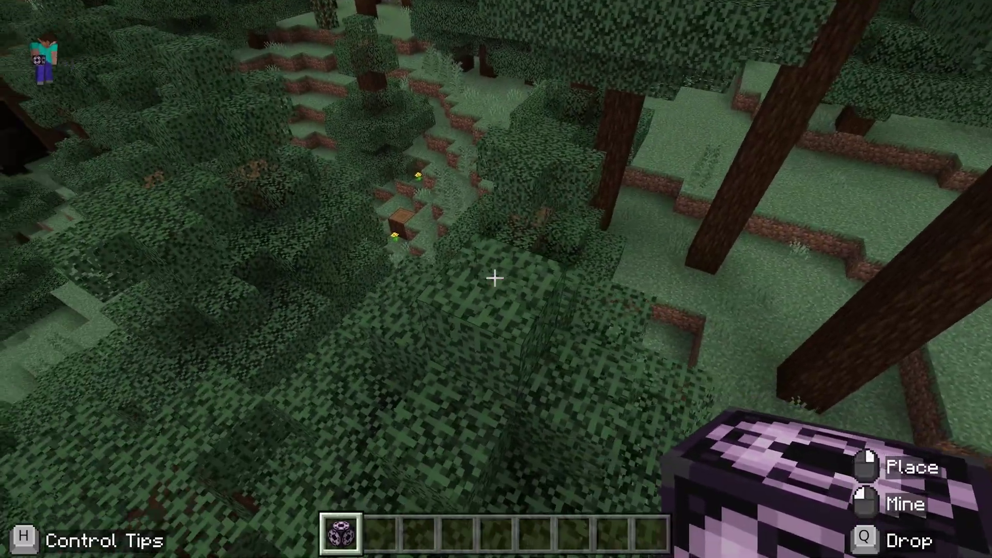
right_click(495, 279)
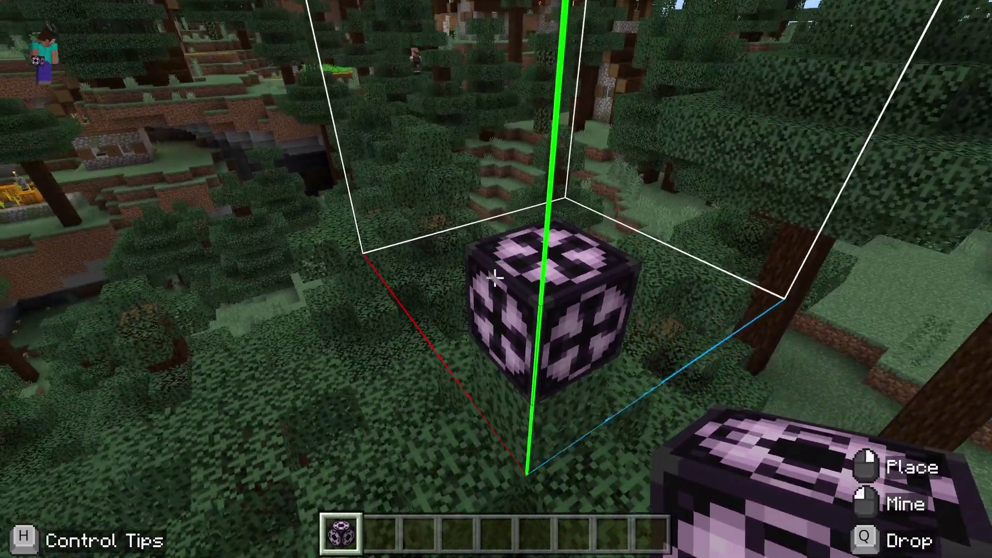
right_click(495, 278)
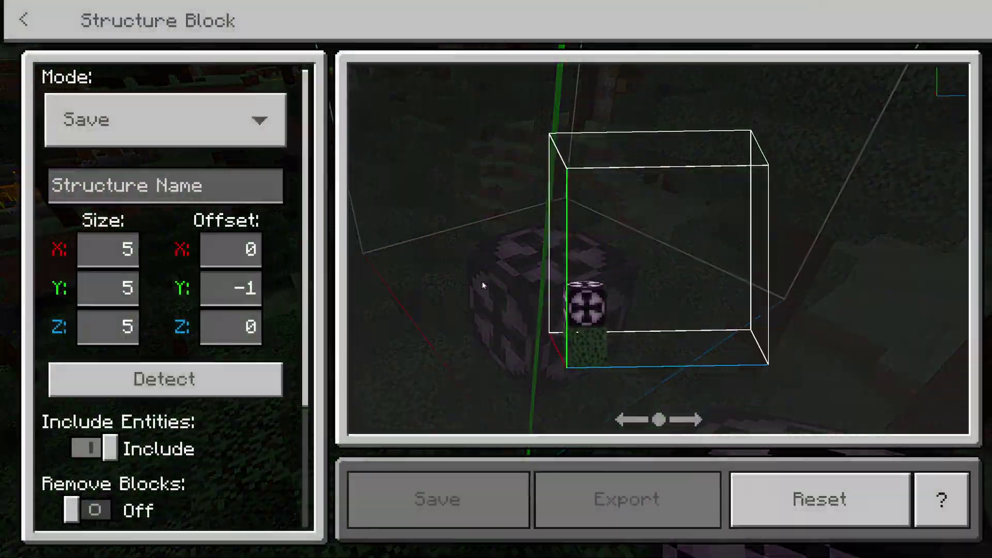
Set the block to Load mode, import rocket.mcstructure, and load the shuttle into the world.
left_click(143, 113)
left_click(119, 146)
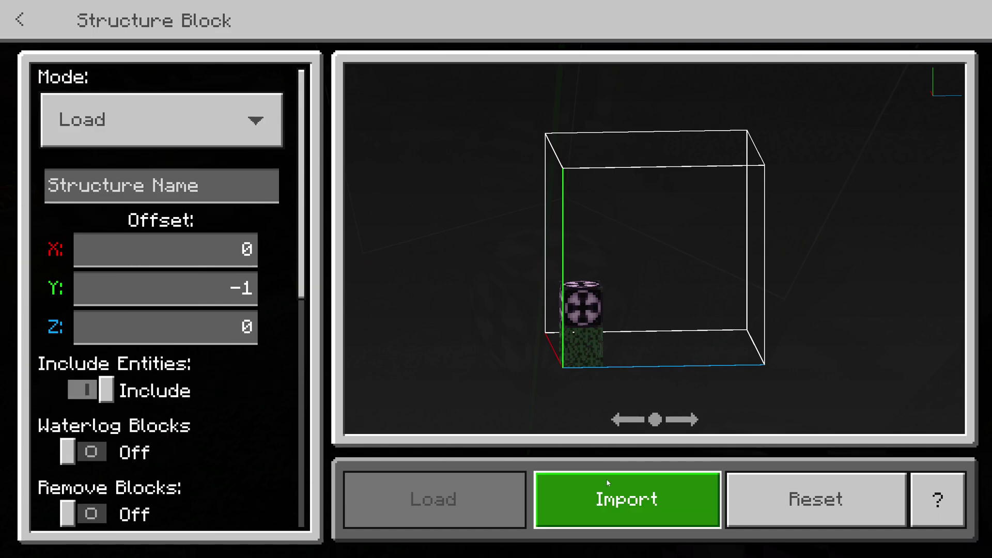
scroll(178, 385, "down", 5)
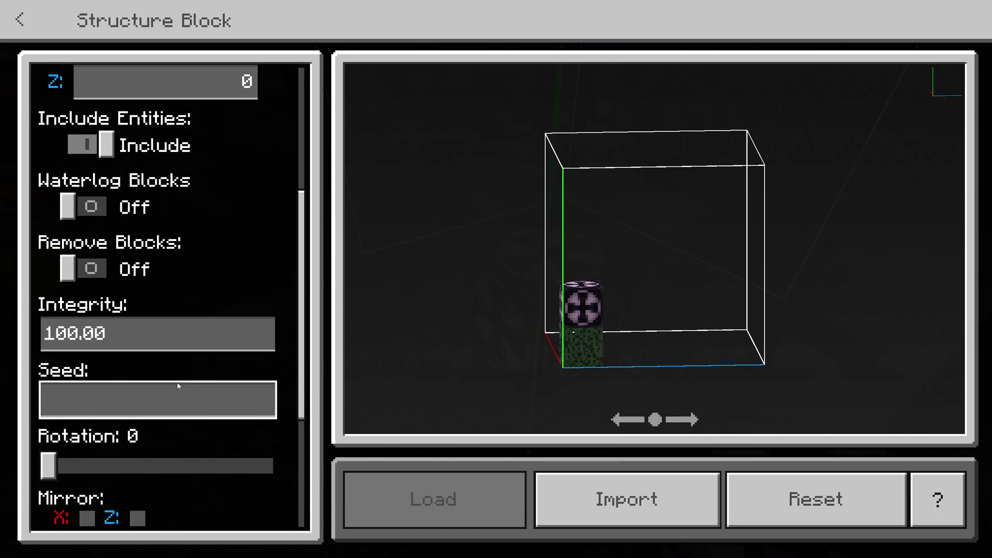
scroll(178, 386, "down", 3)
left_click(627, 499)
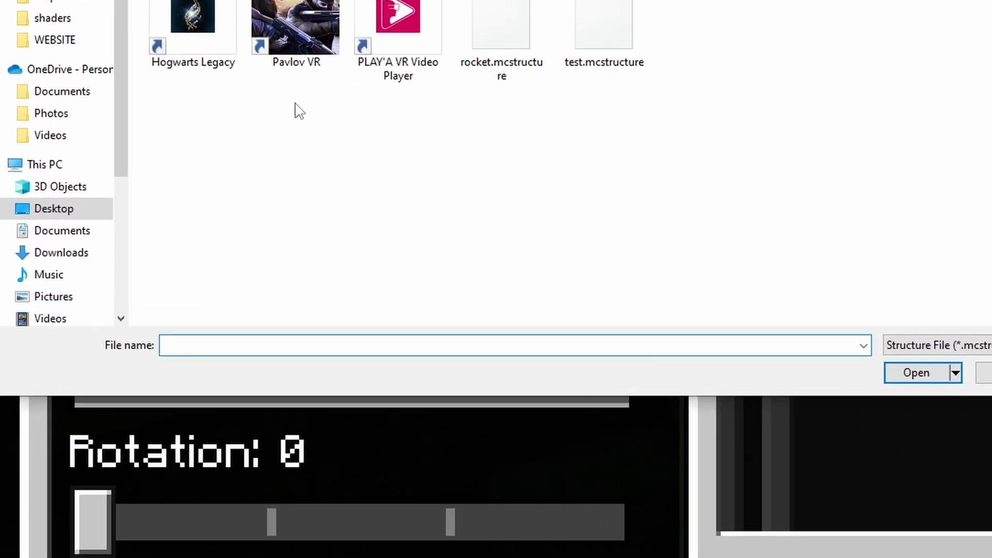
type("rocket.mcstructure")
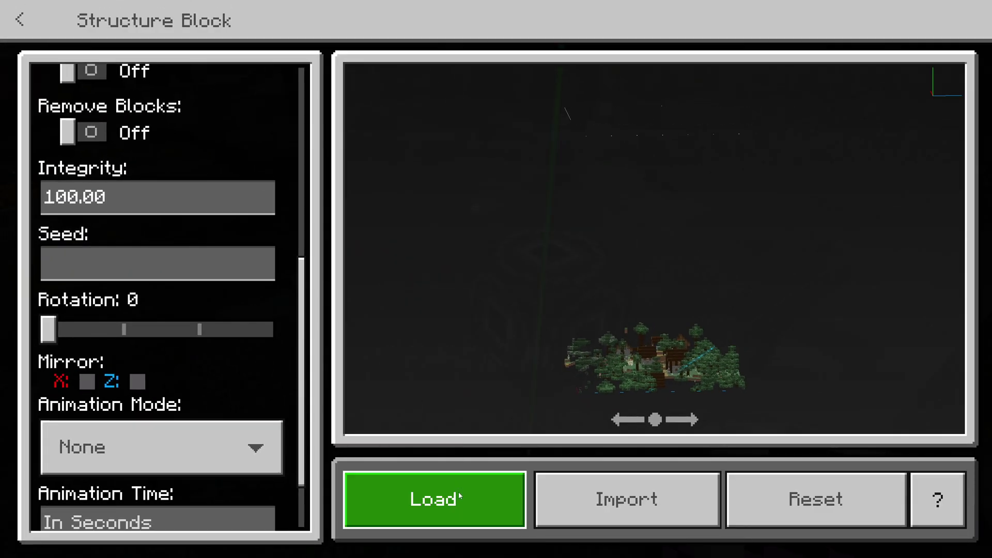
left_click(458, 492)
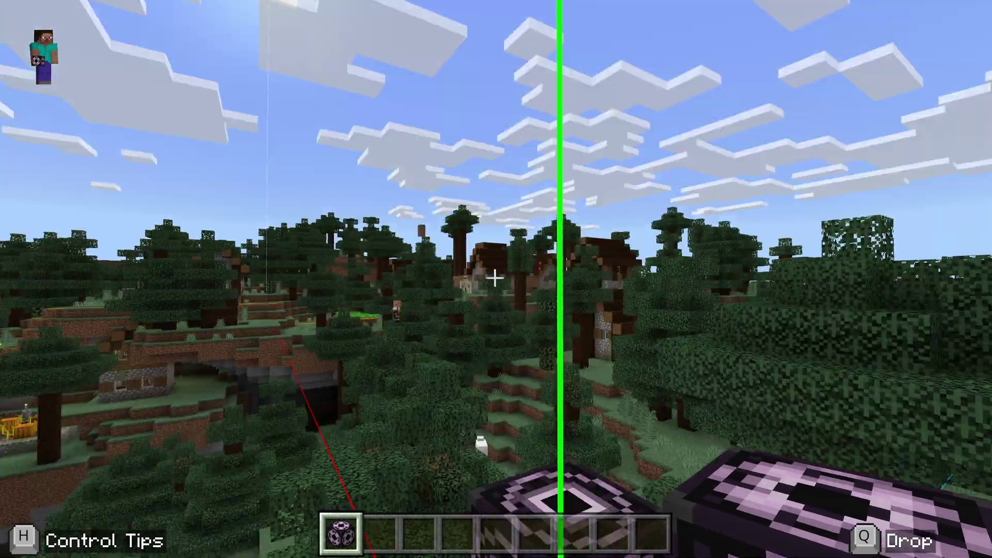
key("a")
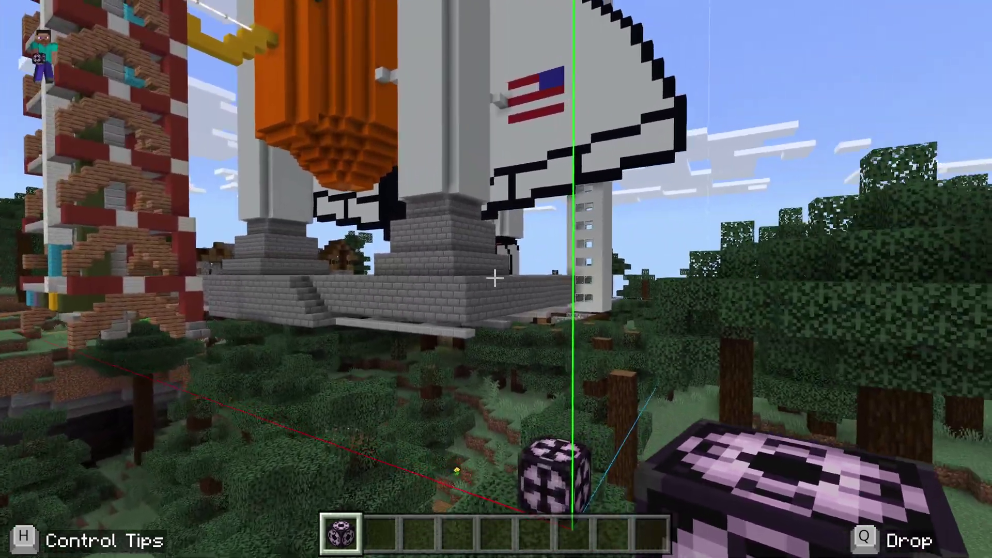
key("w")
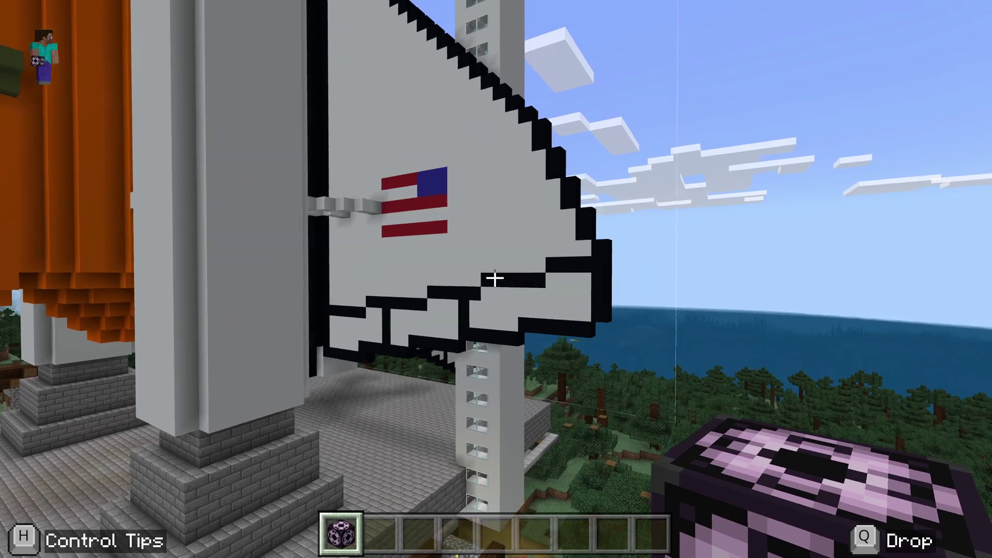
key("a")
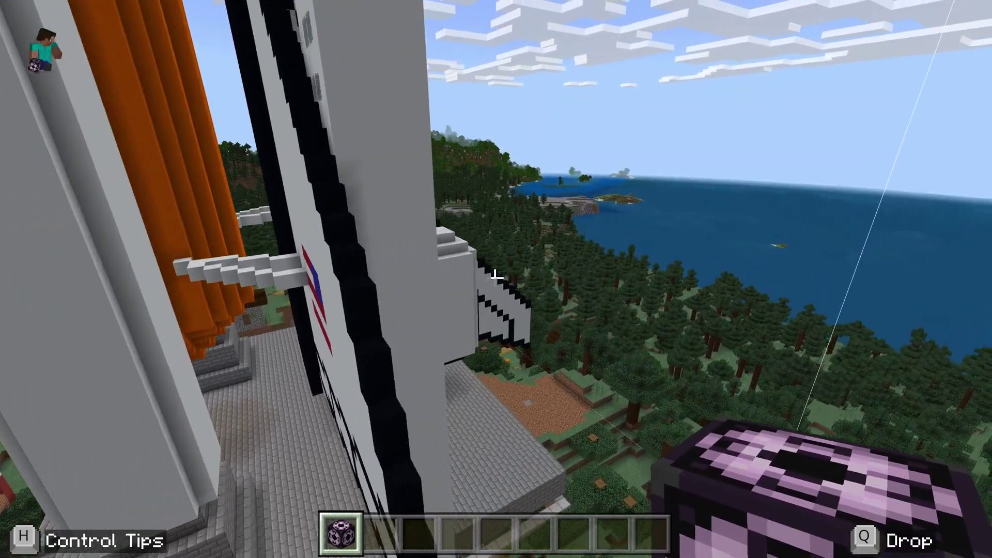
key("d")
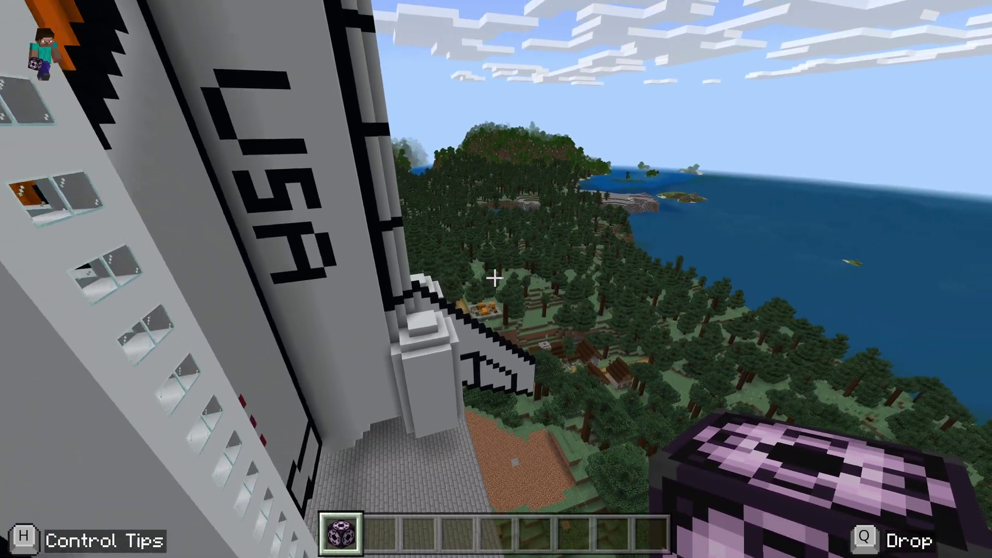
key("d")
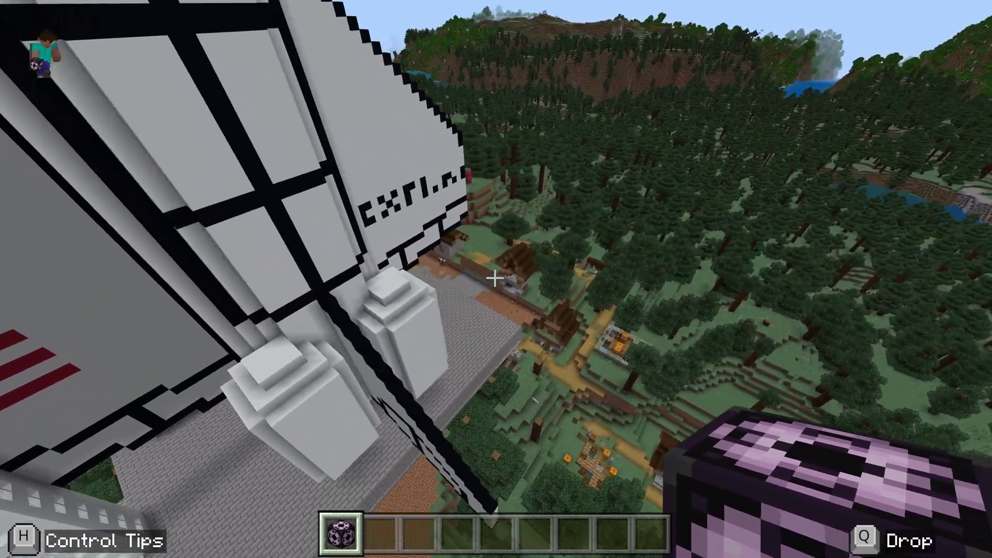
key("s")
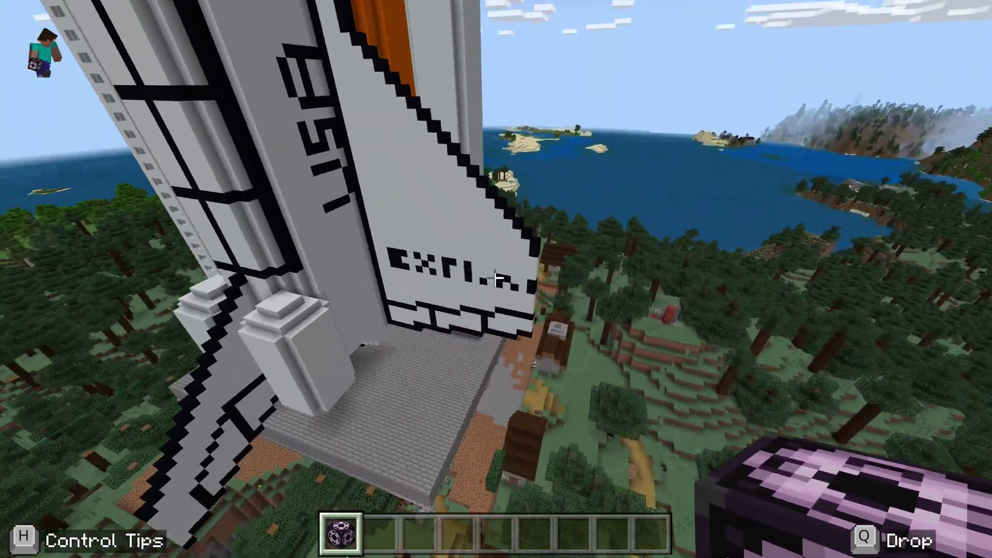
key("s")
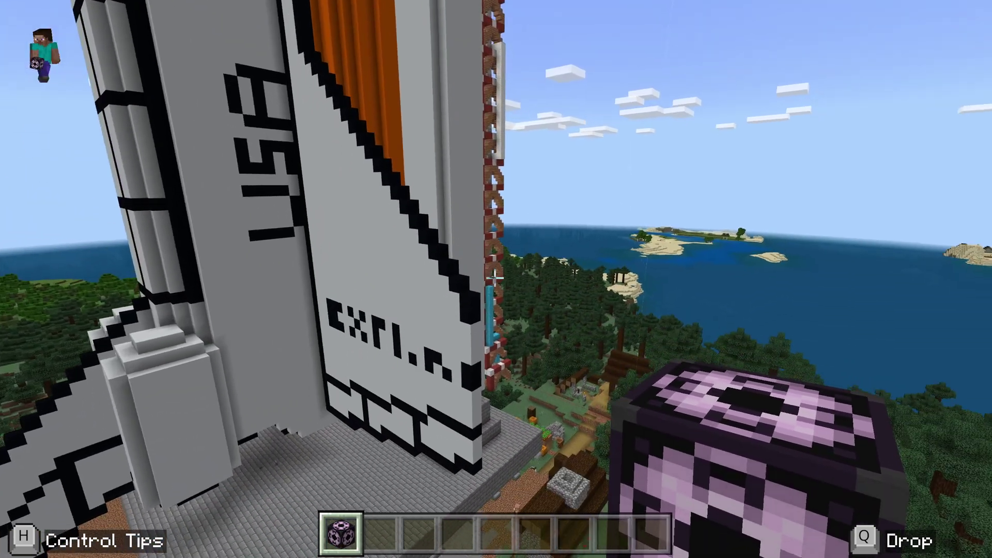
key("w")
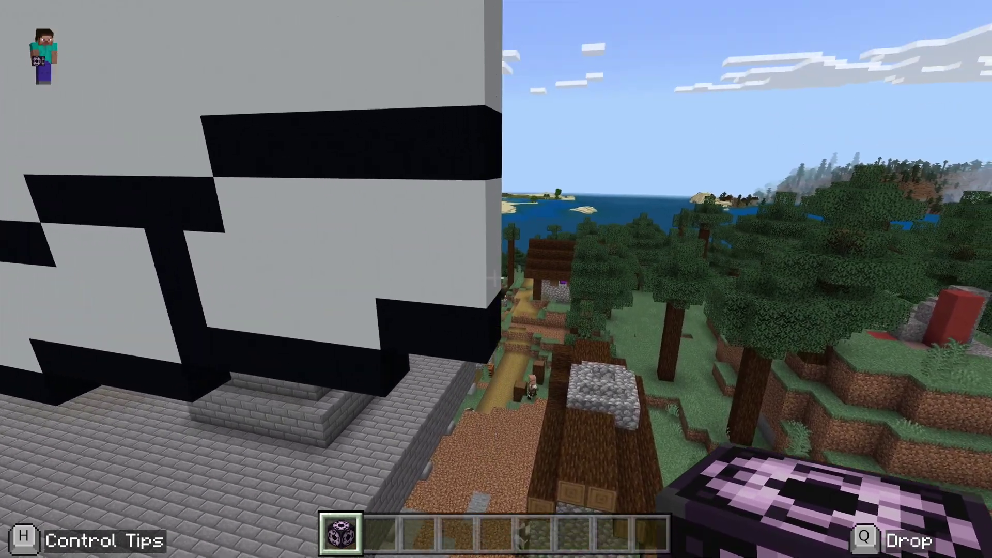
key("shift")
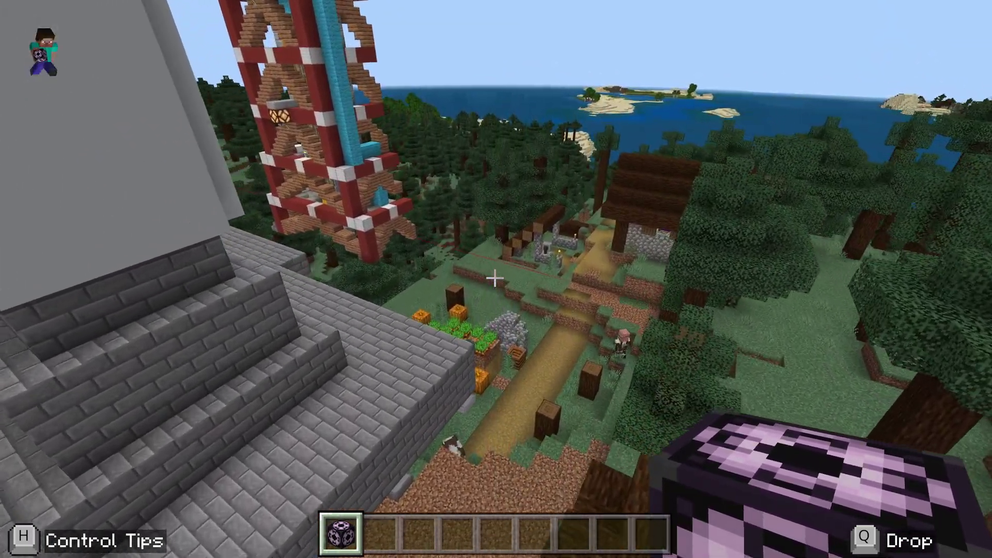
key("space")
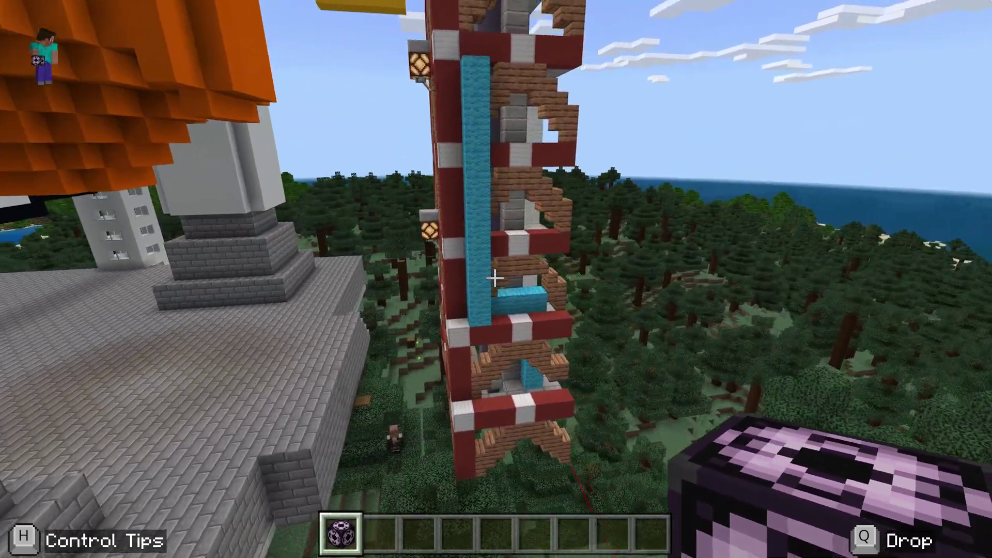
key("d")
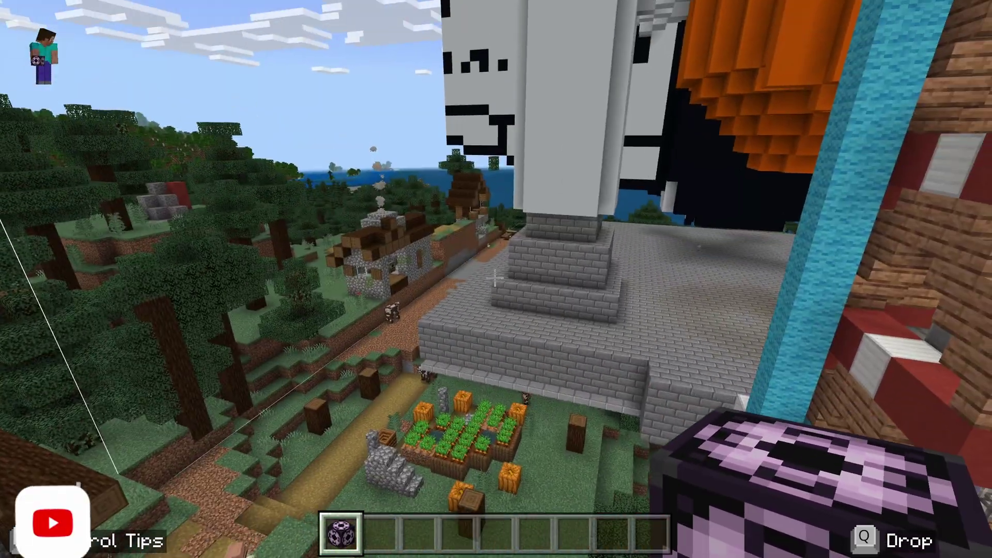
key("d")
key("d")
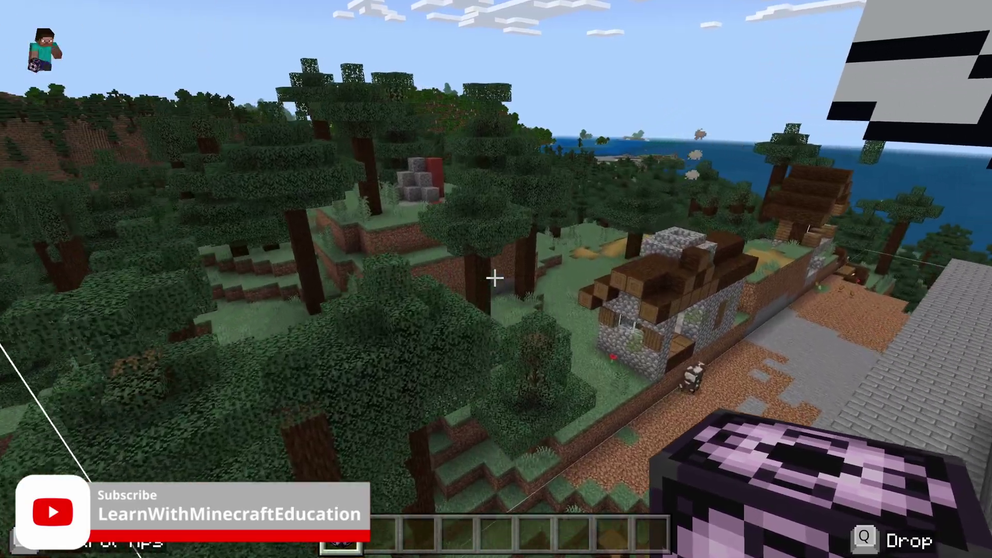